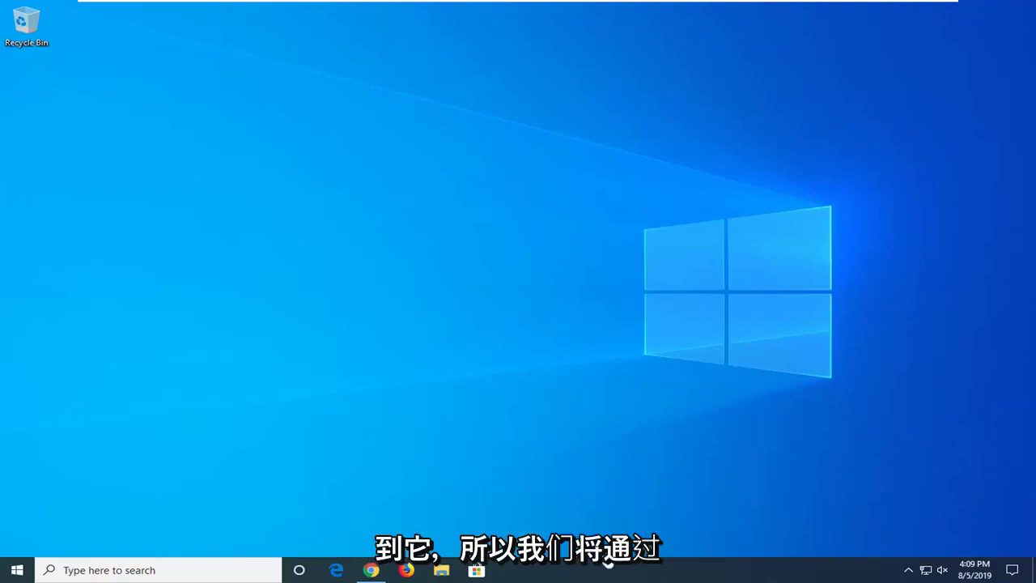
Open Task Manager from the taskbar menu and scroll down to the Windows processes list.
right_click(615, 575)
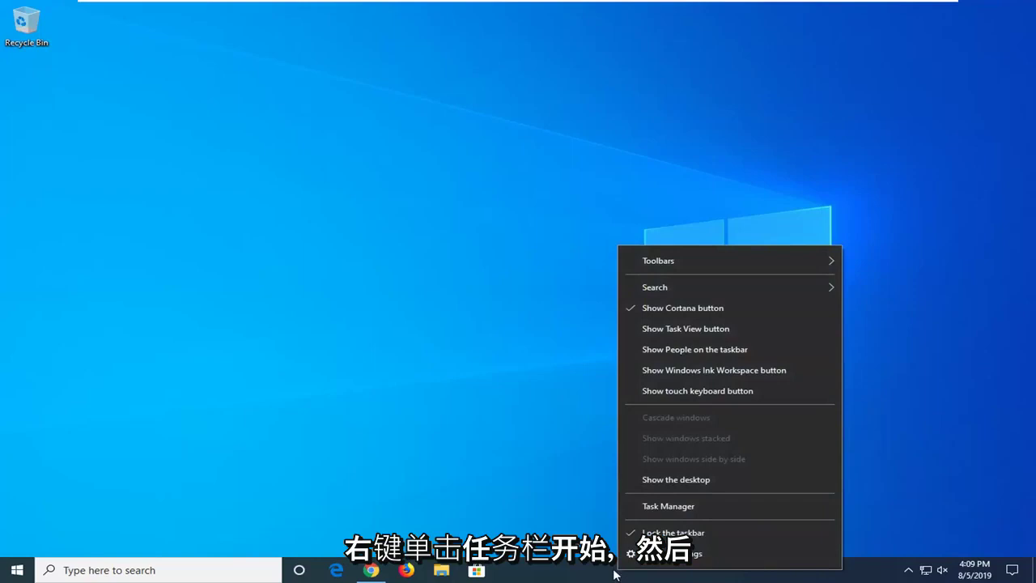
click(656, 506)
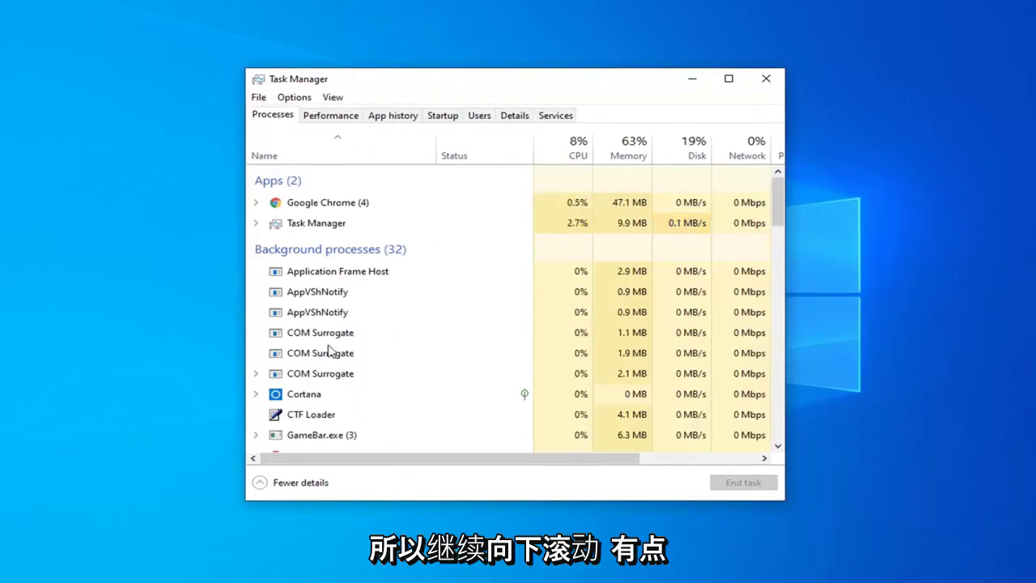
scroll(338, 283, down, 2)
scroll(330, 324, down, 1)
scroll(335, 322, down, 2)
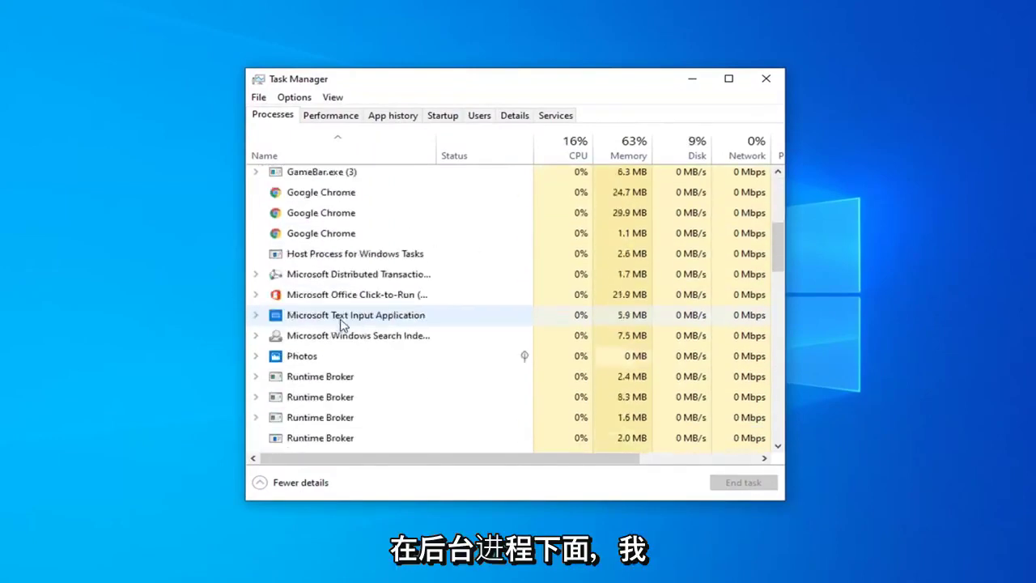
scroll(340, 323, down, 2)
scroll(337, 320, down, 4)
scroll(335, 318, down, 2)
scroll(335, 319, up, 2)
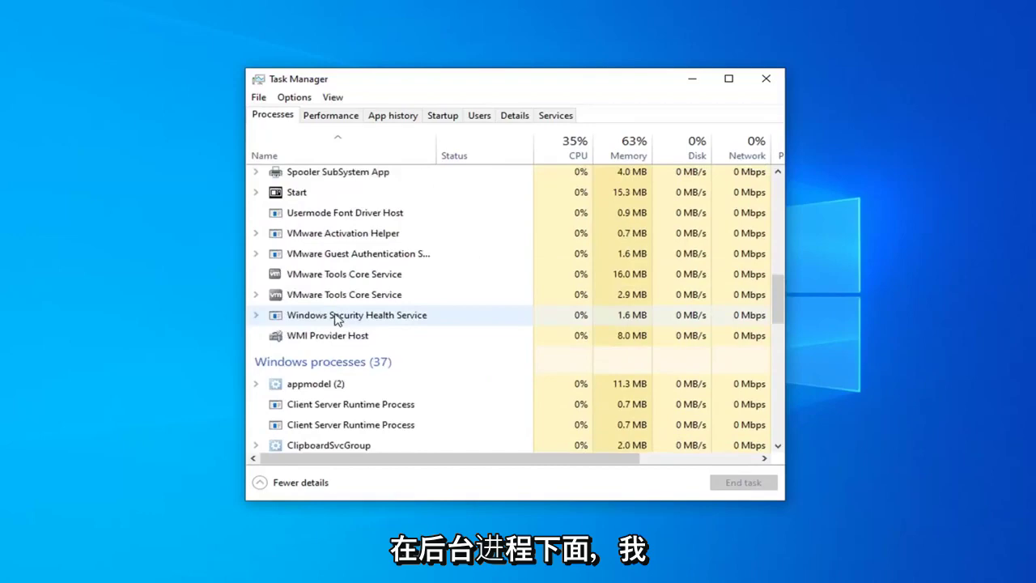
scroll(335, 320, down, 2)
scroll(338, 319, down, 2)
scroll(340, 319, down, 4)
scroll(343, 318, down, 2)
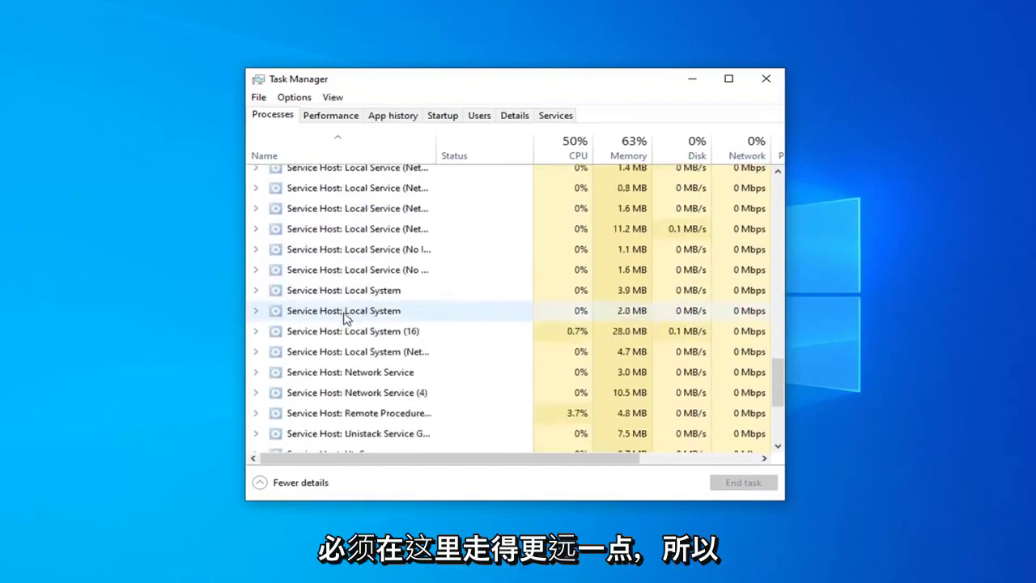
scroll(343, 317, down, 3)
scroll(346, 318, down, 1)
Select the Windows Explorer process and restart it.
click(347, 362)
scroll(345, 352, up, 2)
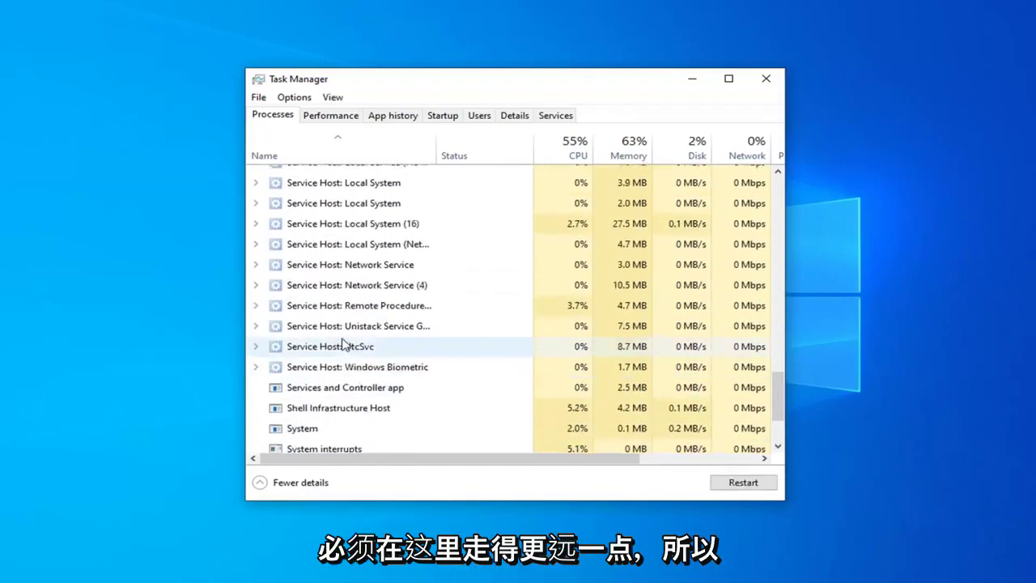
scroll(343, 346, up, 2)
scroll(344, 340, up, 3)
scroll(346, 332, up, 3)
scroll(350, 323, up, 3)
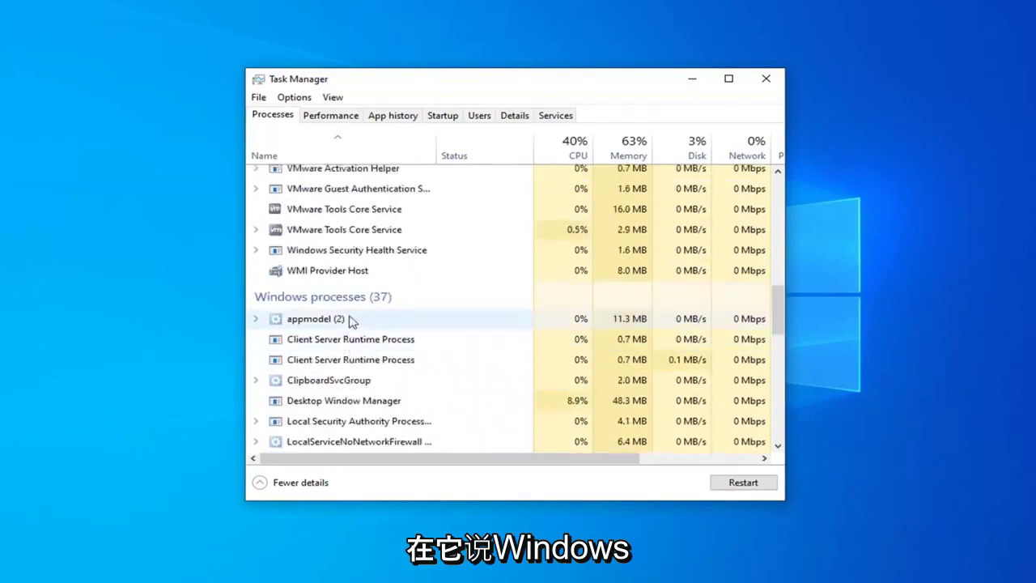
scroll(437, 318, down, 4)
scroll(437, 320, down, 3)
scroll(432, 316, down, 2)
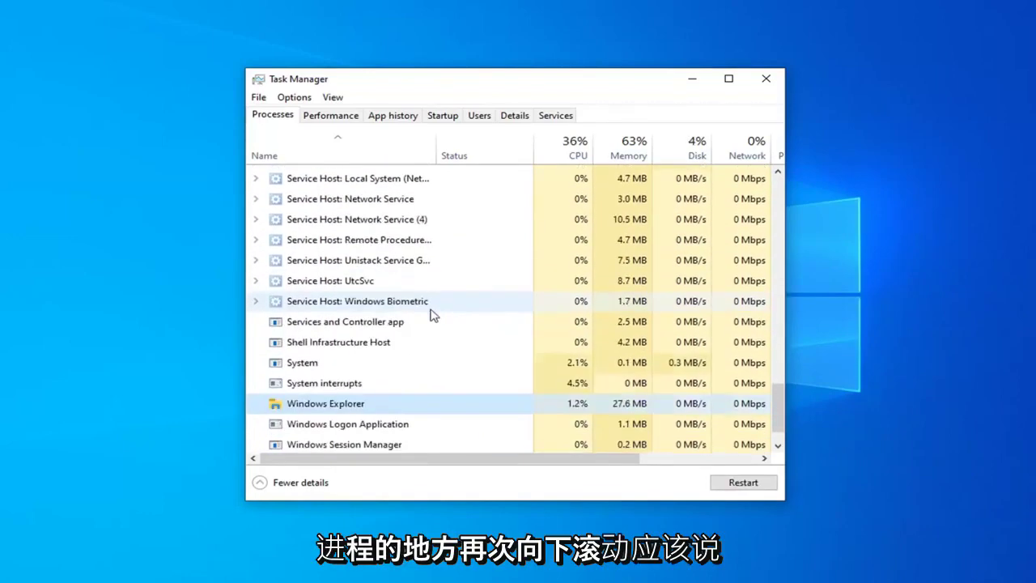
scroll(431, 314, down, 2)
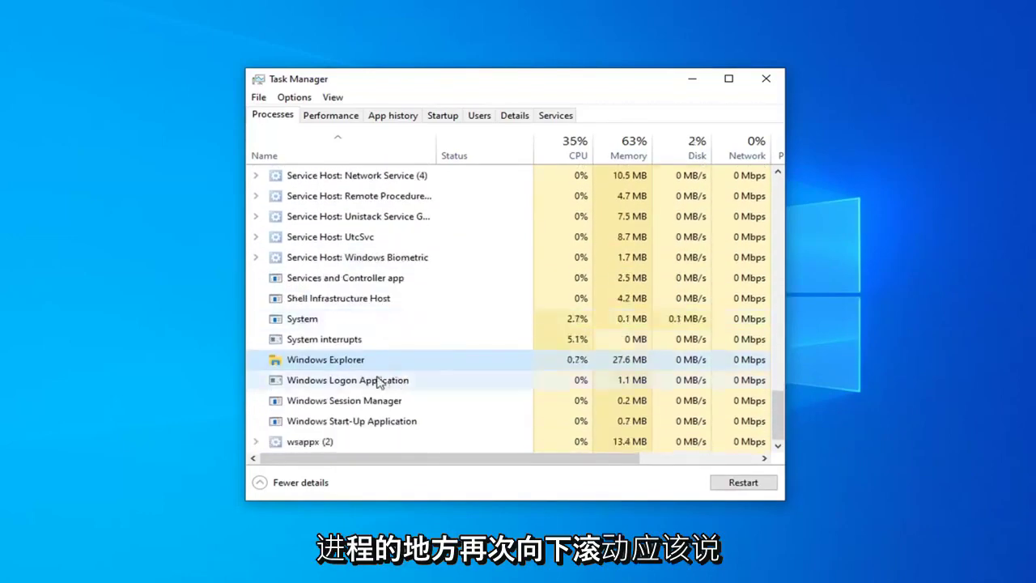
click(745, 486)
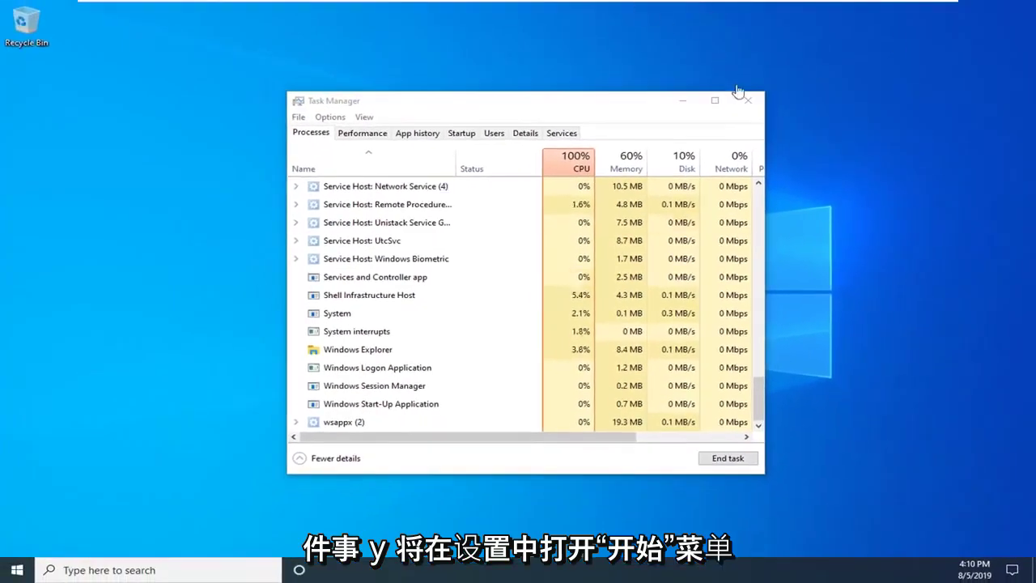
Open the Start menu from the Start button.
click(12, 572)
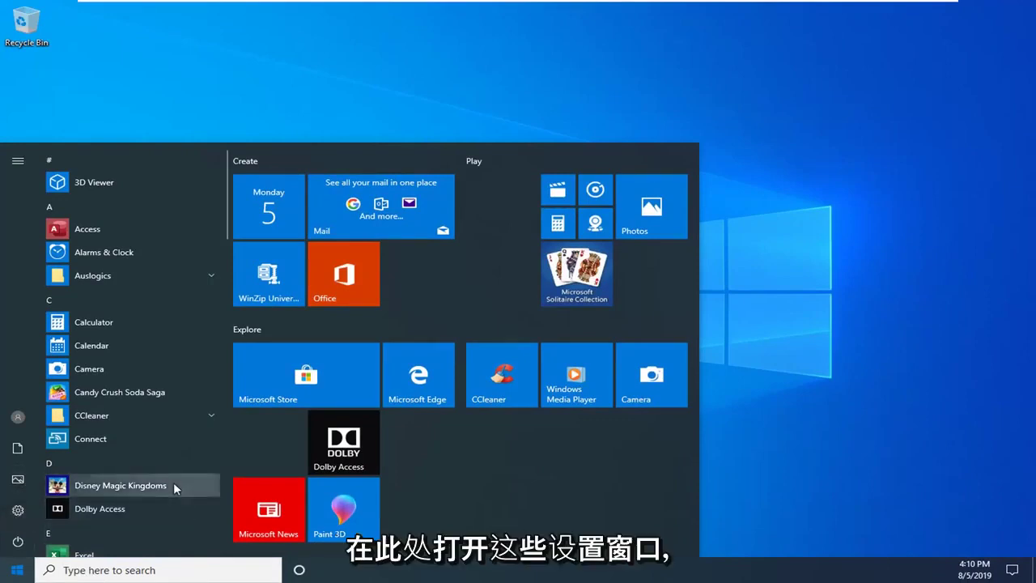
Dismiss the Start menu and bring up the Windows Settings home page with Win+I.
key(Escape)
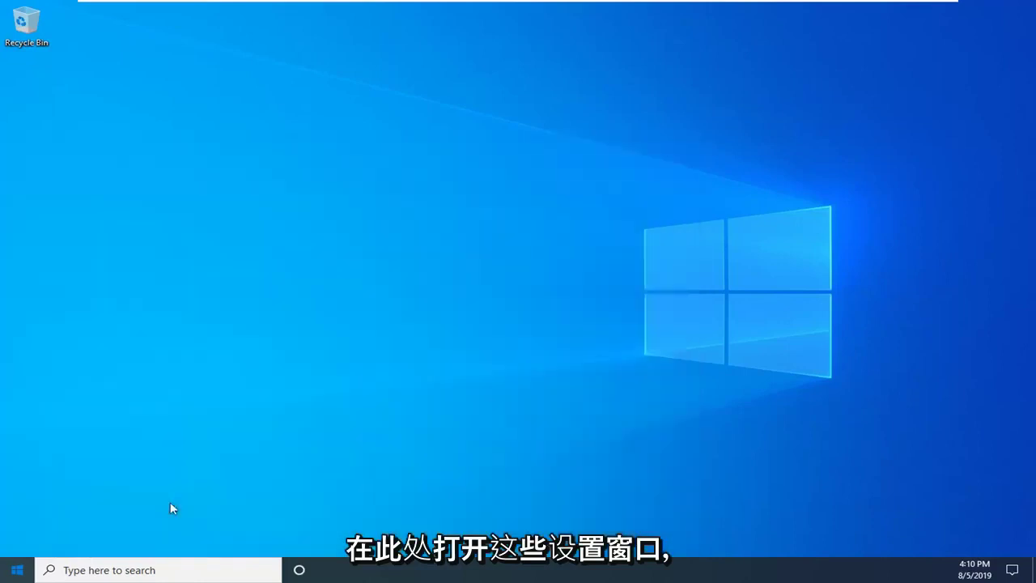
key(super+s)
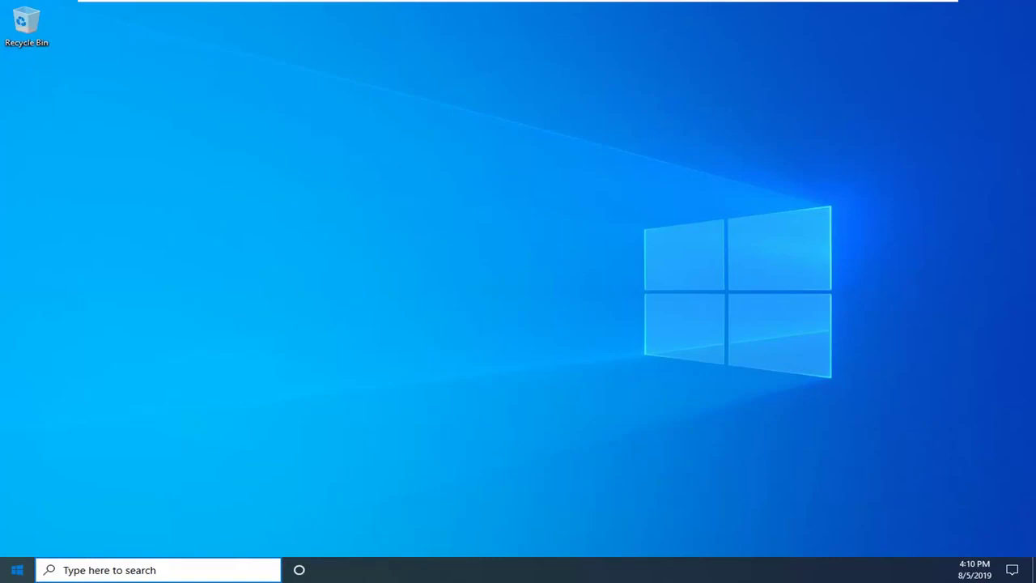
key(super+s)
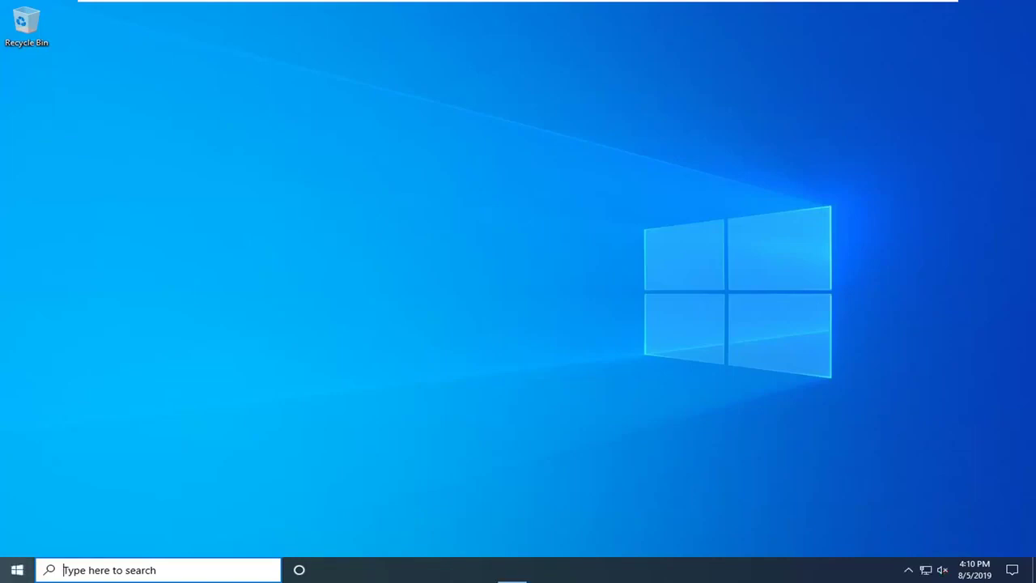
key(super+i)
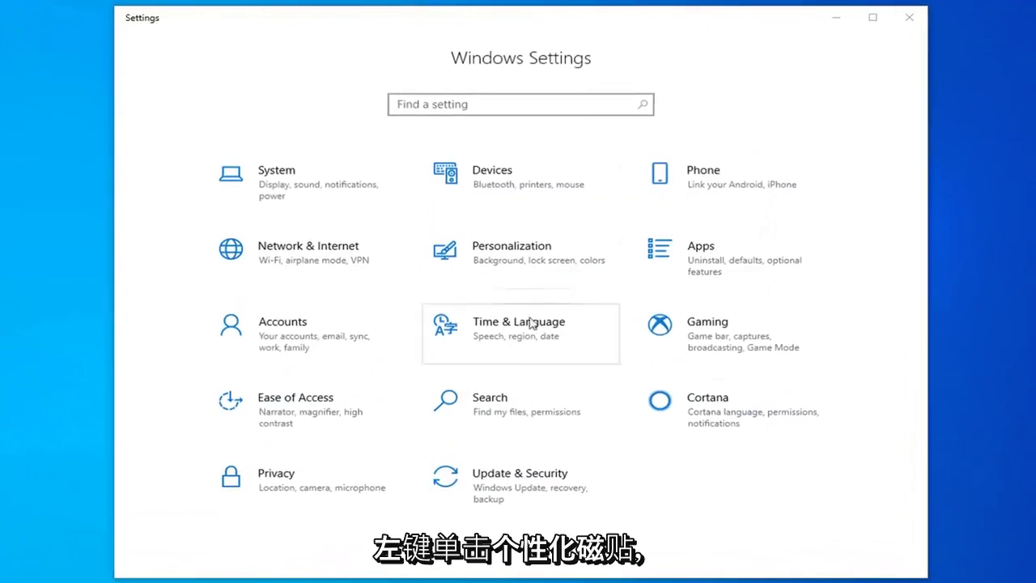
Go to Personalization > Taskbar and scroll down to the Notification area options.
click(506, 259)
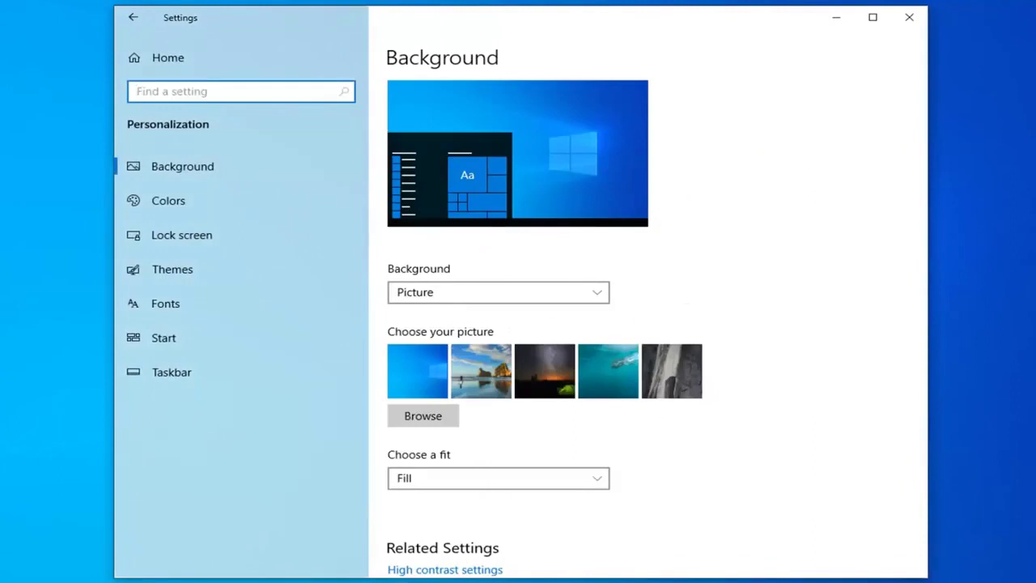
click(181, 376)
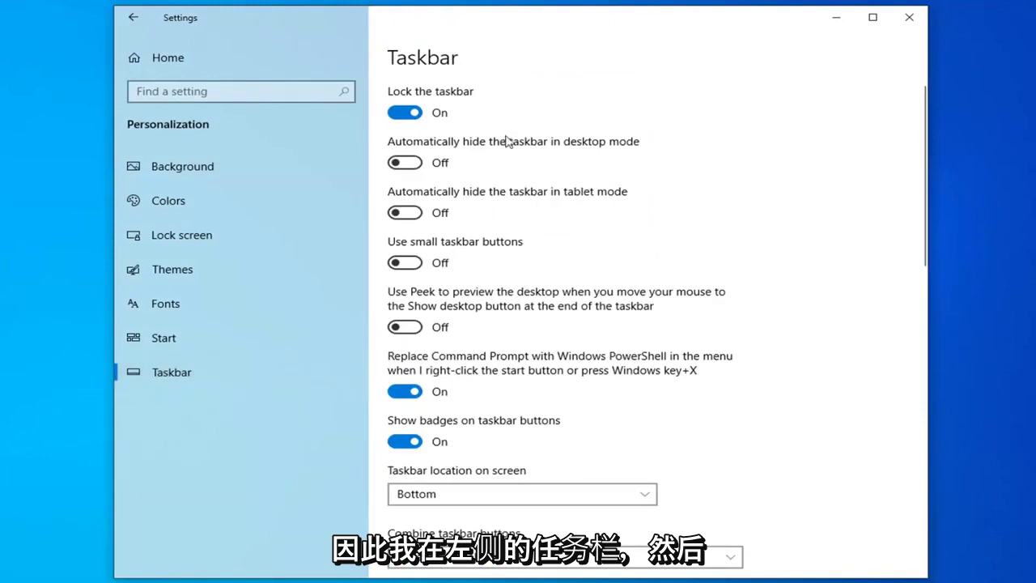
scroll(711, 301, down, 1)
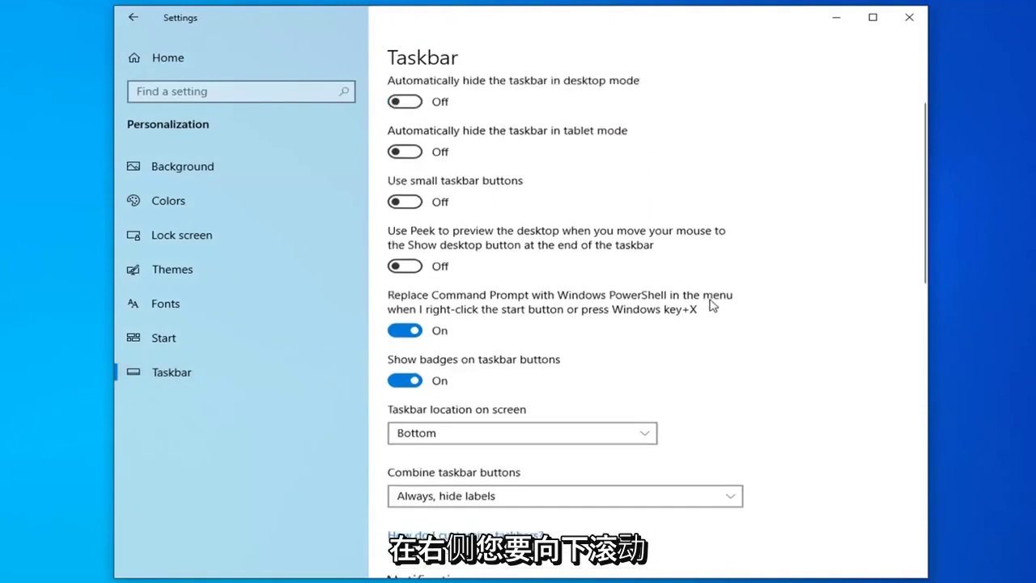
scroll(712, 302, down, 2)
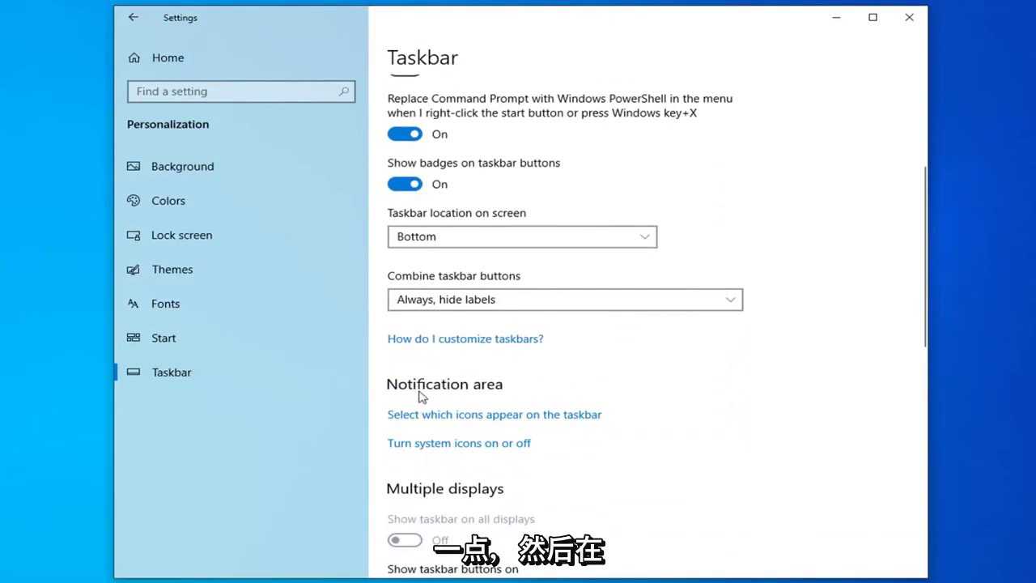
Open 'Select which icons appear on the taskbar' to review the icon toggles.
click(500, 417)
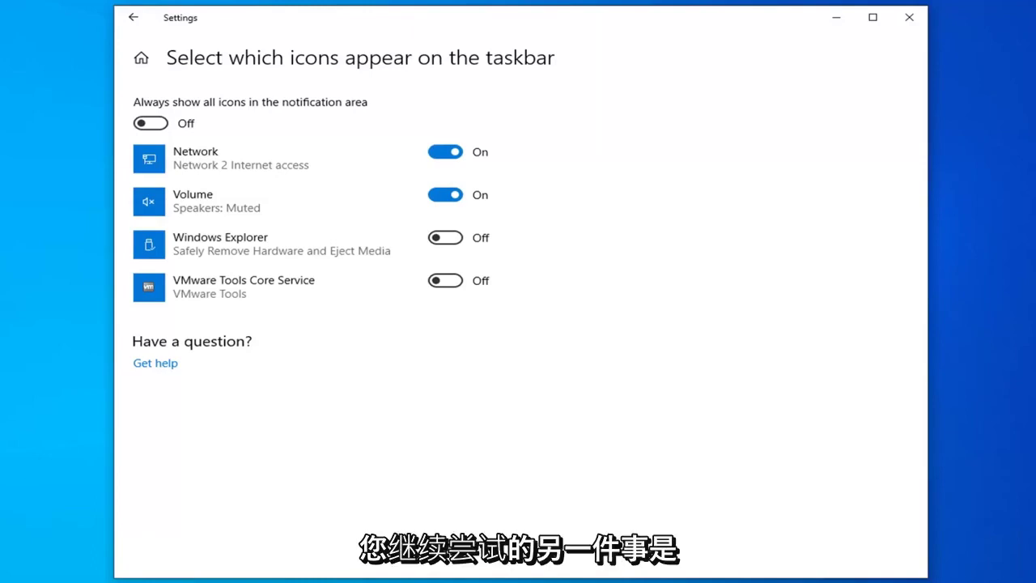
Close Settings and launch File Explorer by searching 'file explorer' from Start.
click(909, 17)
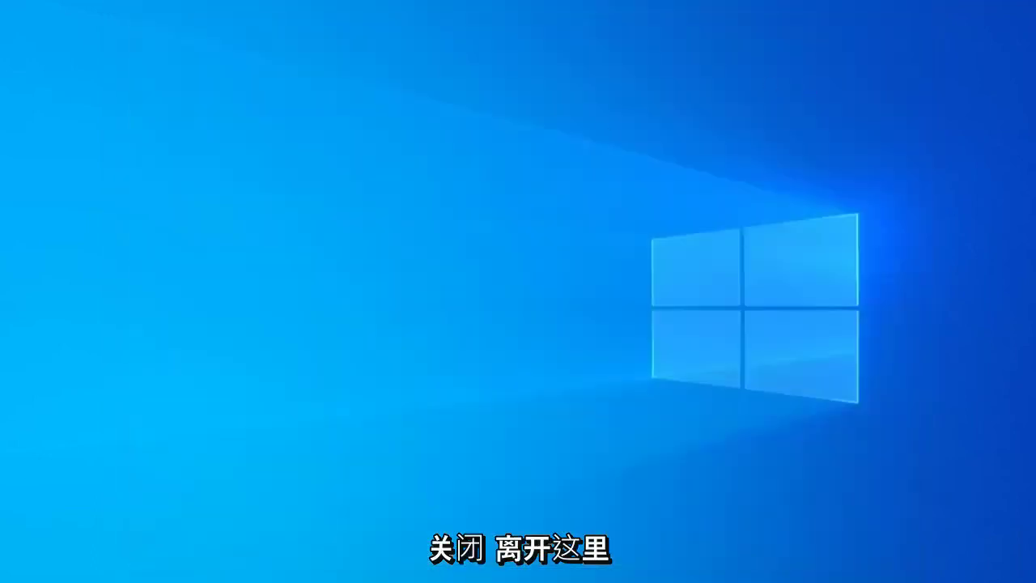
key(super)
text(f)
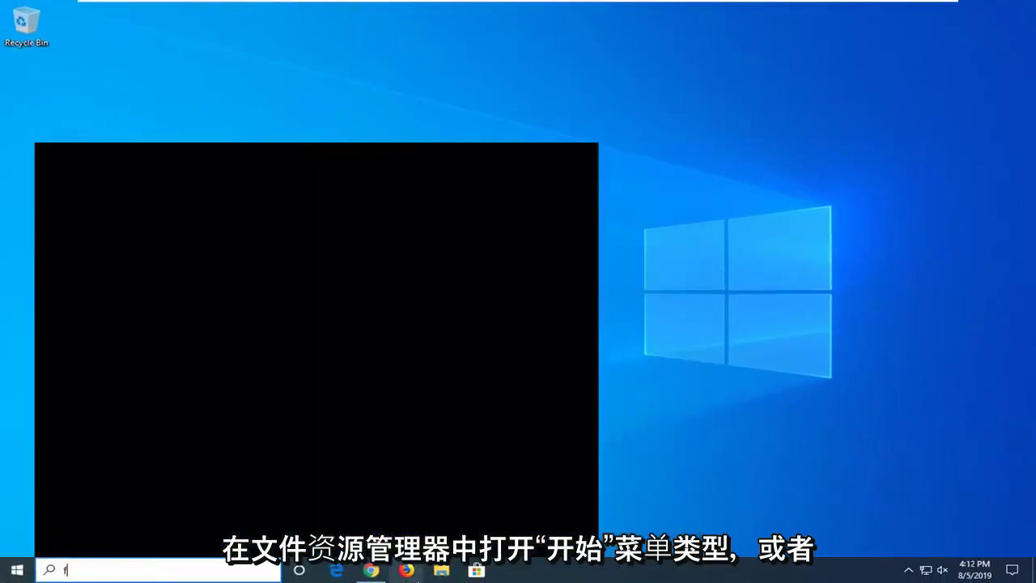
text(ile explorer)
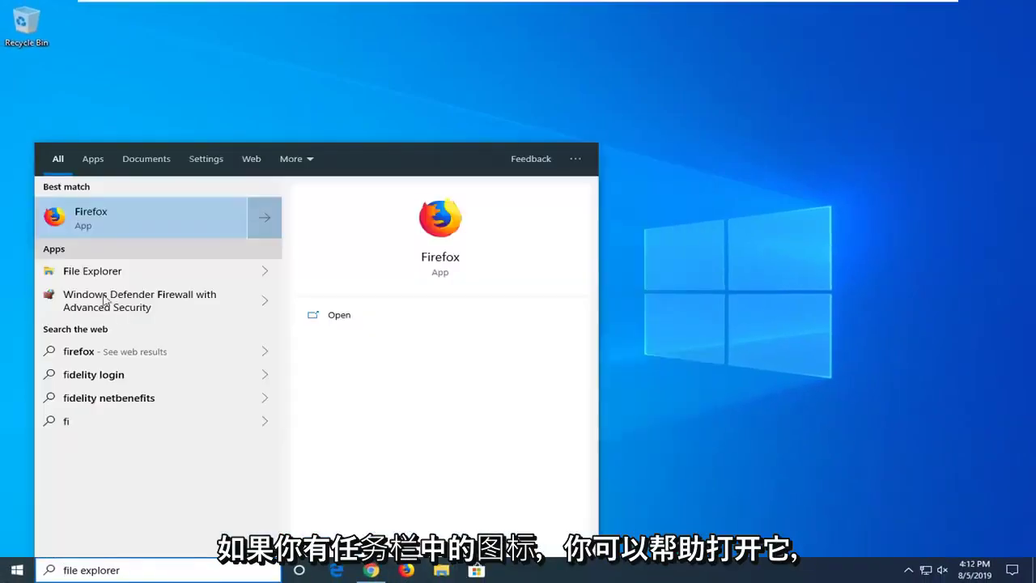
key(Escape)
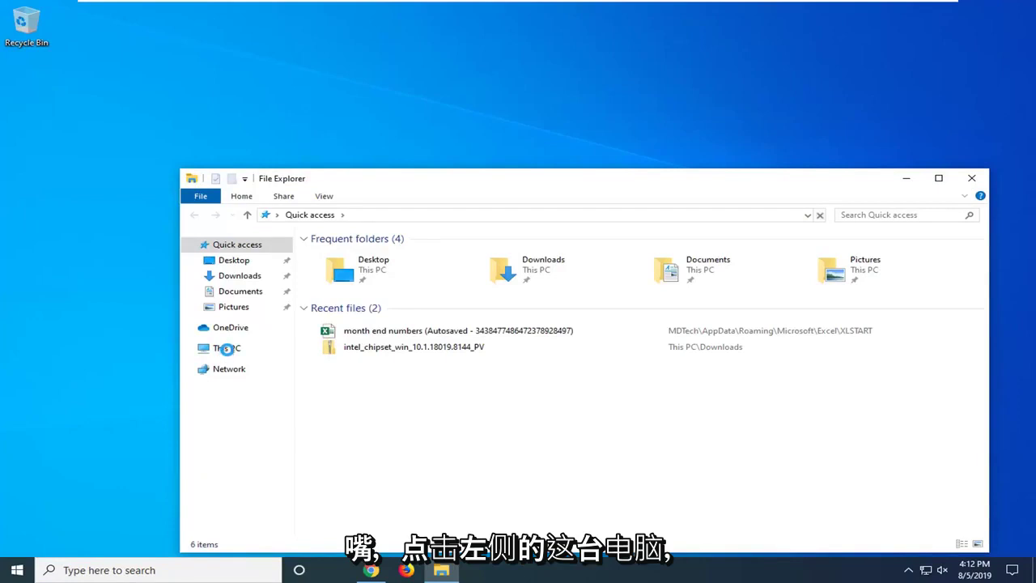
Browse This PC > Local Disk (C:) > Users into the MDTech profile folder, briefly viewing AppData.
click(227, 348)
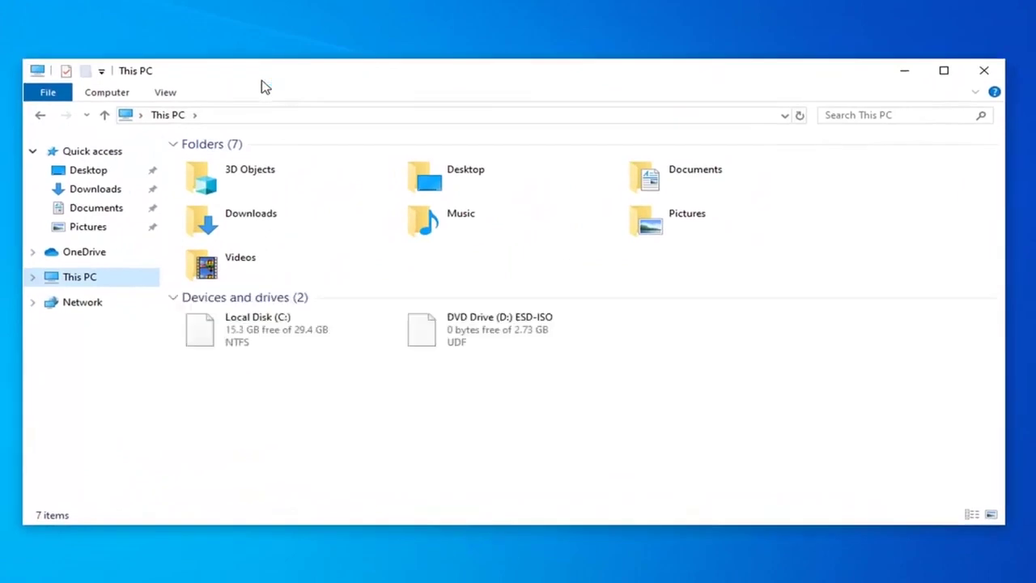
mouse_move(243, 329)
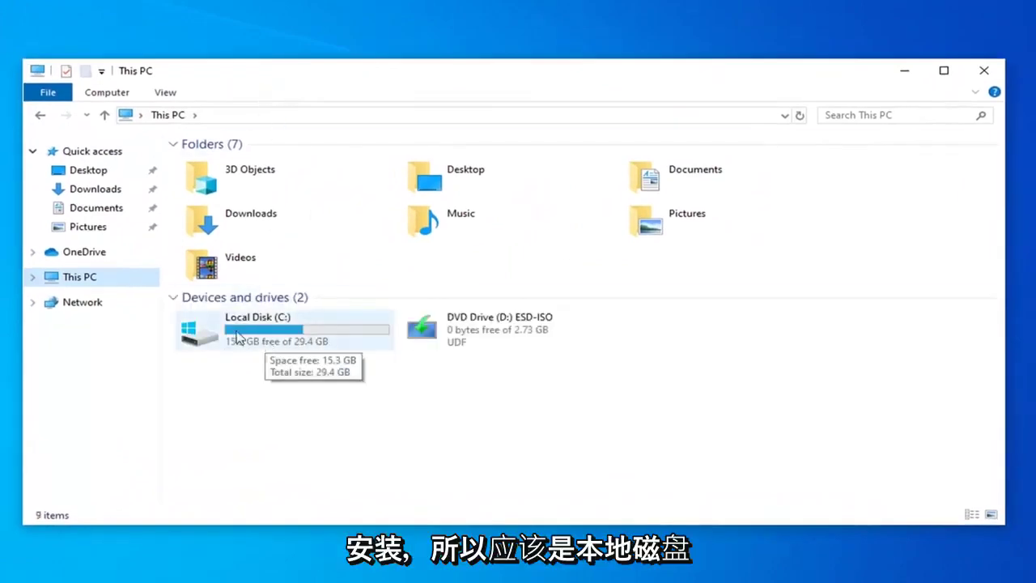
double_click(269, 341)
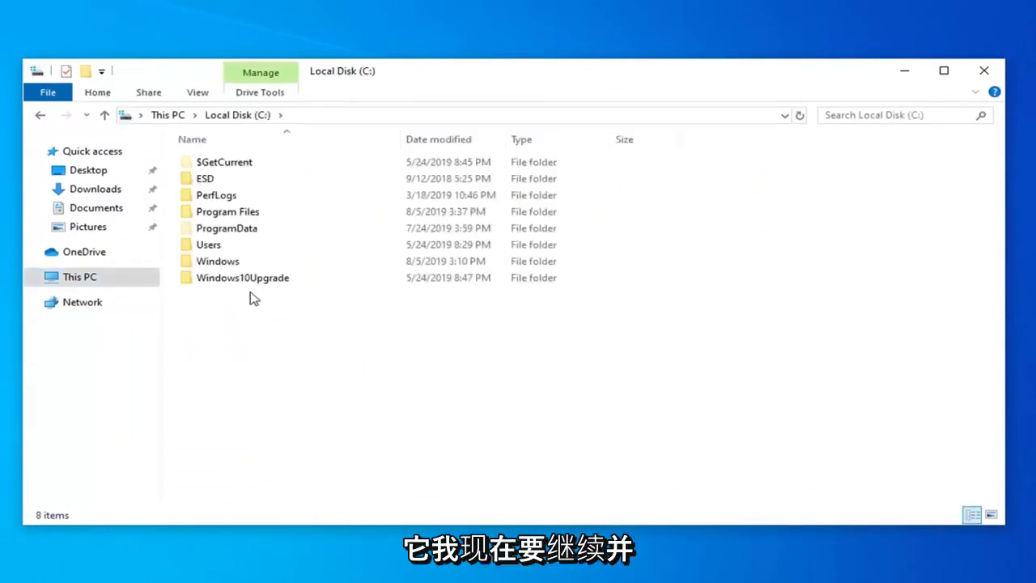
click(209, 245)
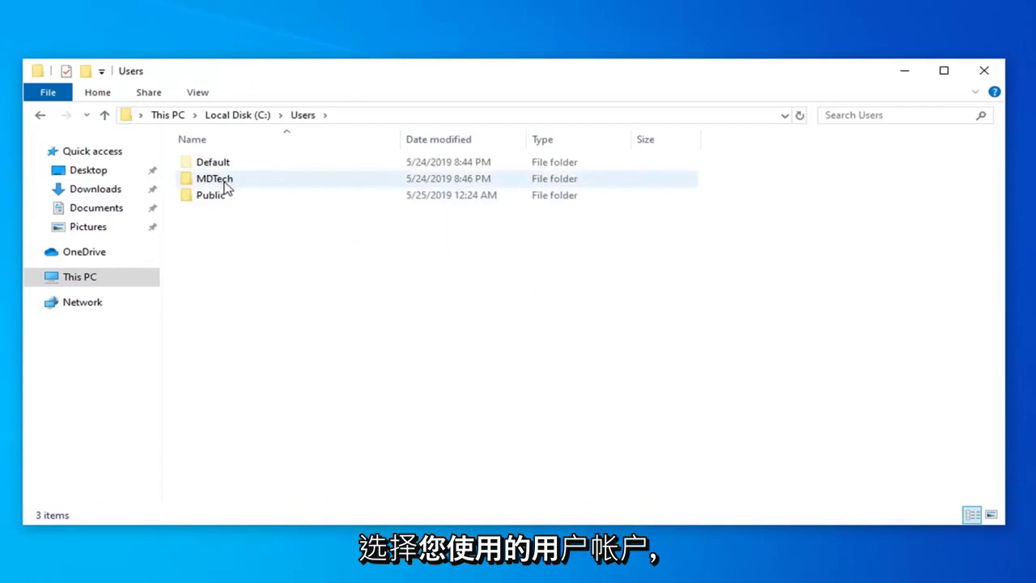
double_click(225, 186)
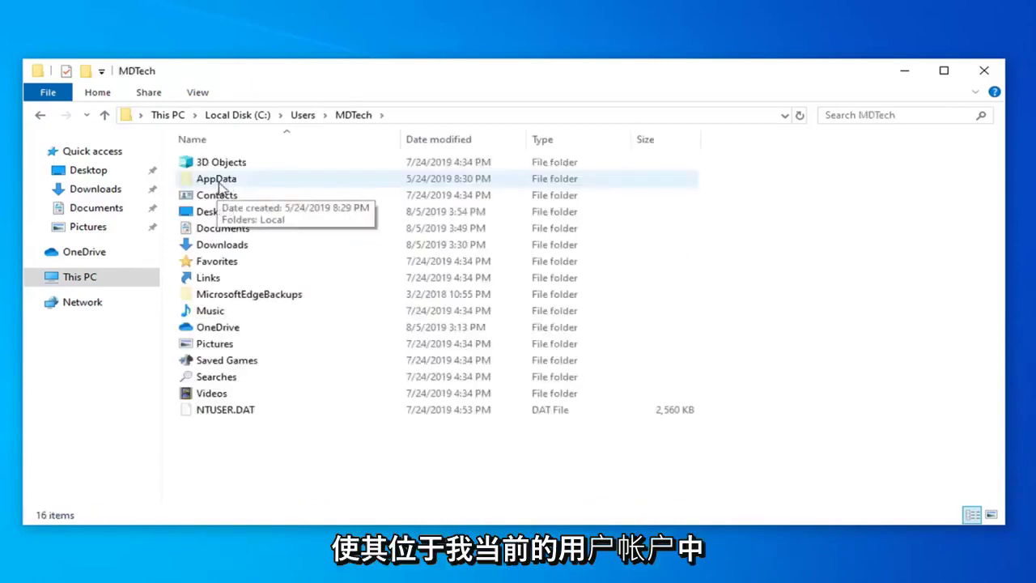
double_click(226, 184)
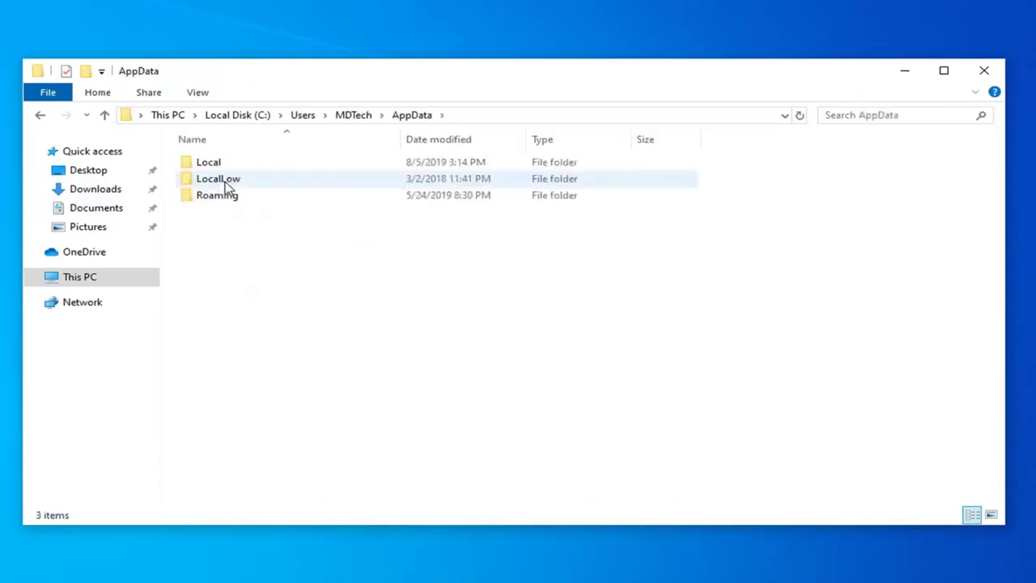
click(39, 115)
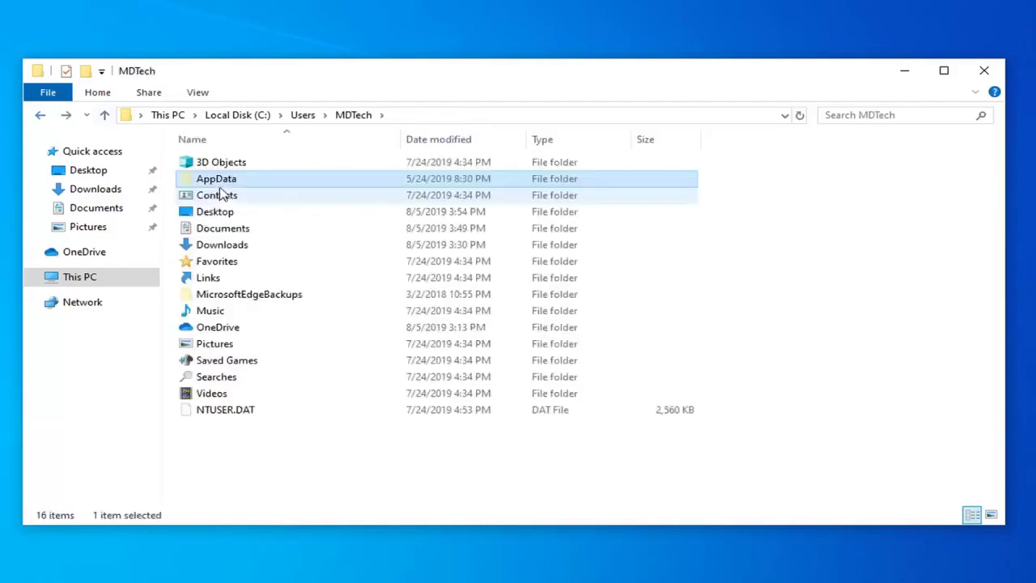
With hidden items shown, open the AppData > Local folder.
click(198, 93)
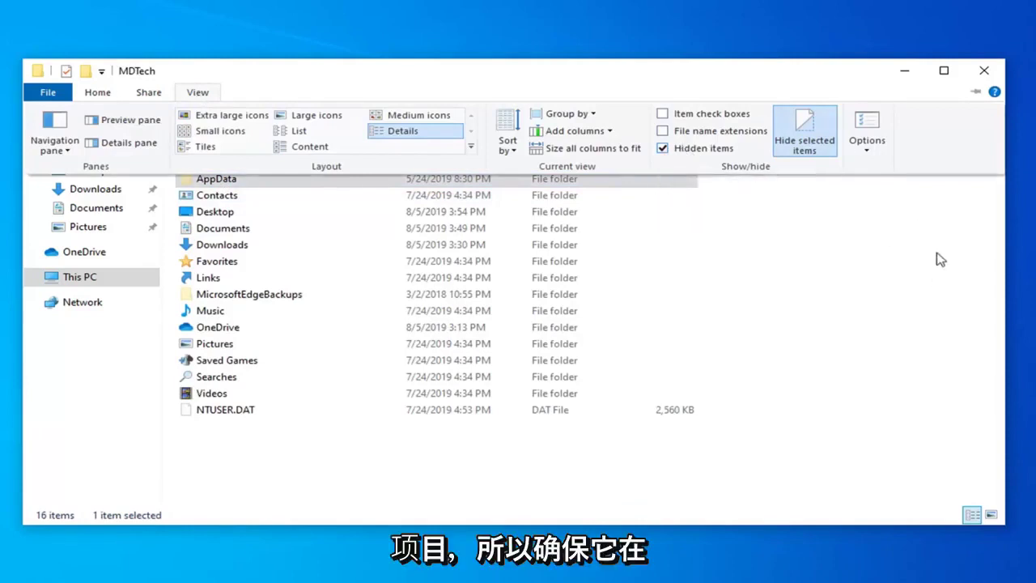
click(212, 179)
double_click(212, 186)
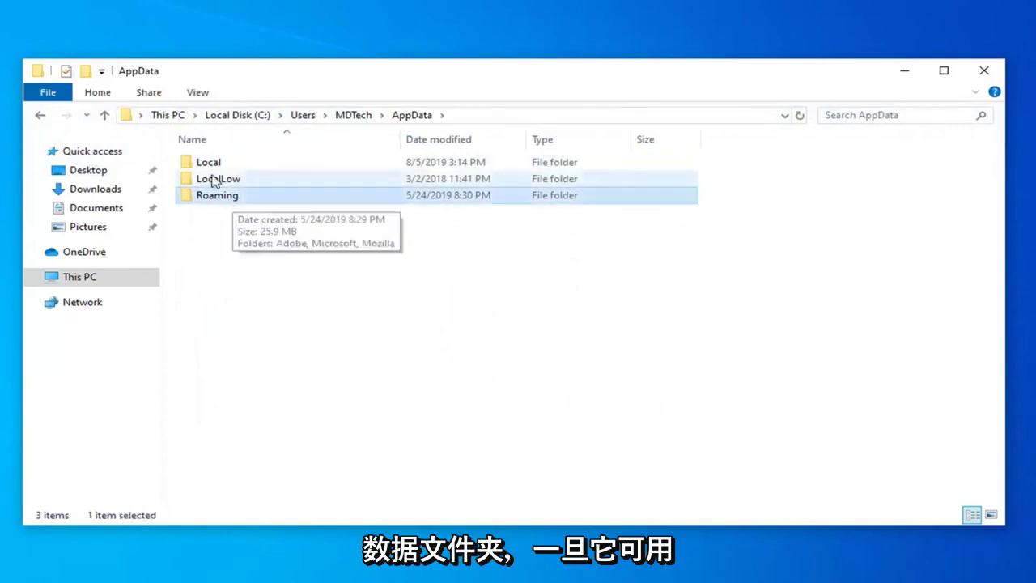
double_click(247, 163)
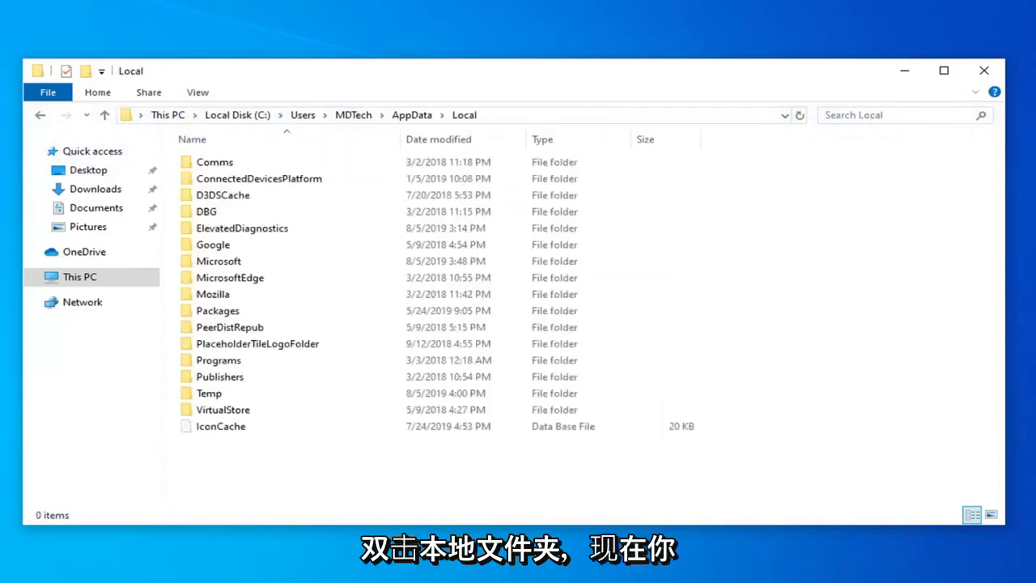
Delete the IconCache file and close File Explorer.
click(220, 435)
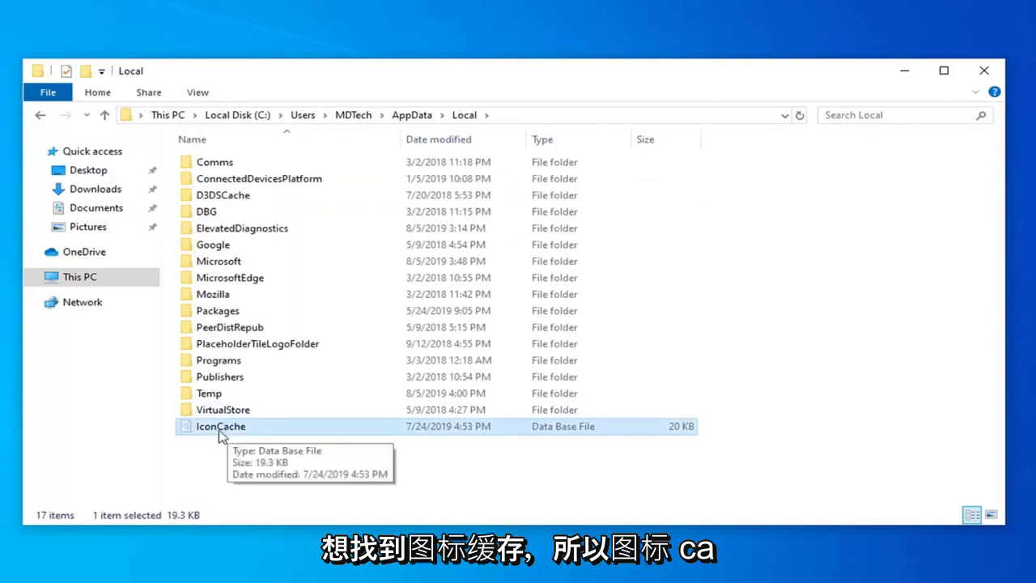
mouse_move(220, 426)
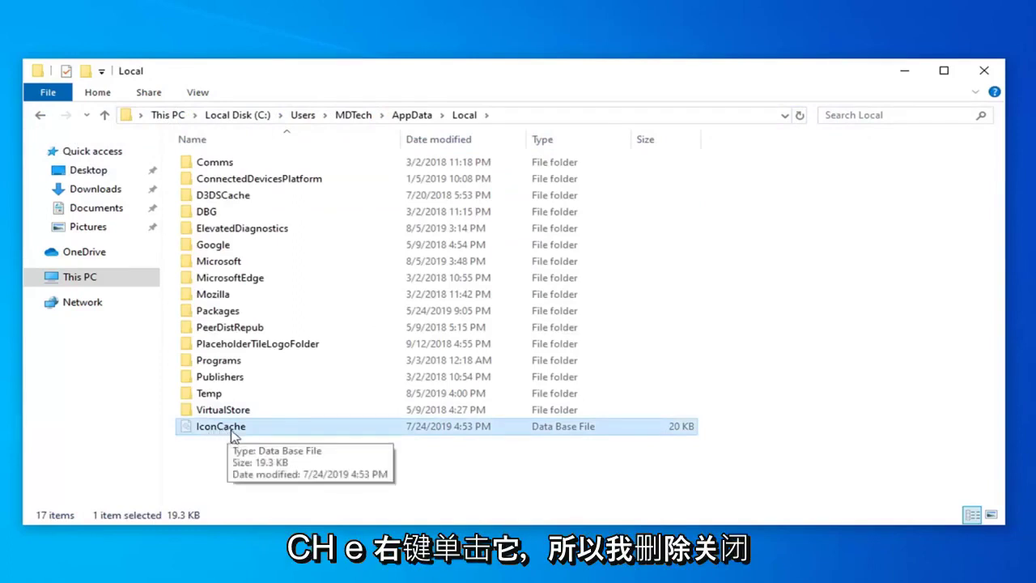
right_click(237, 431)
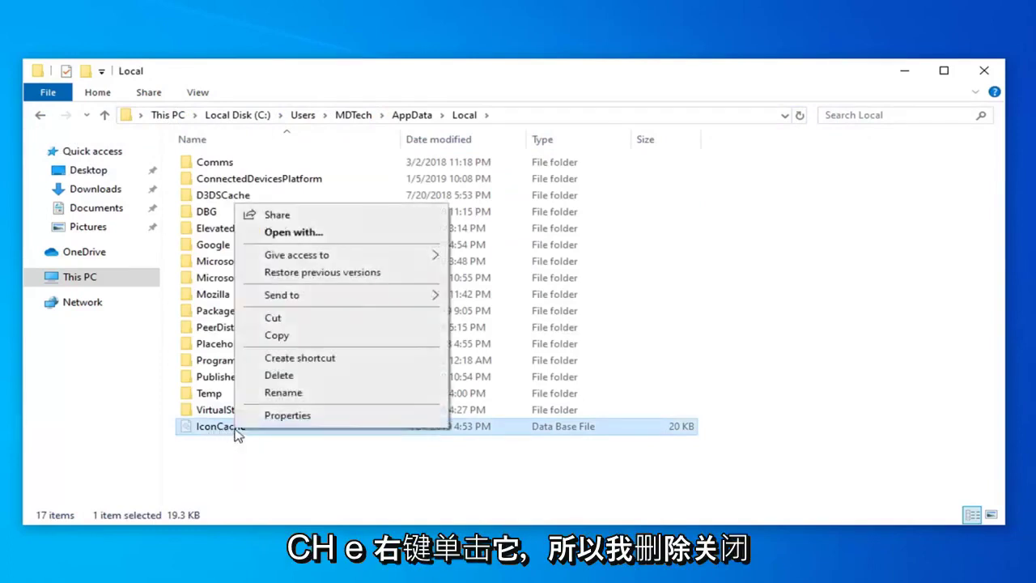
click(273, 376)
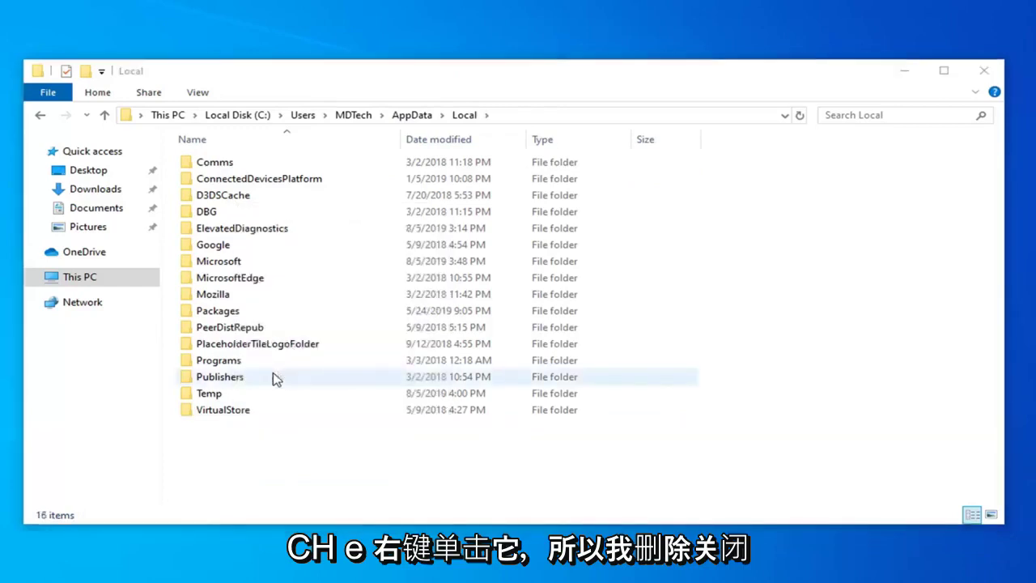
click(983, 72)
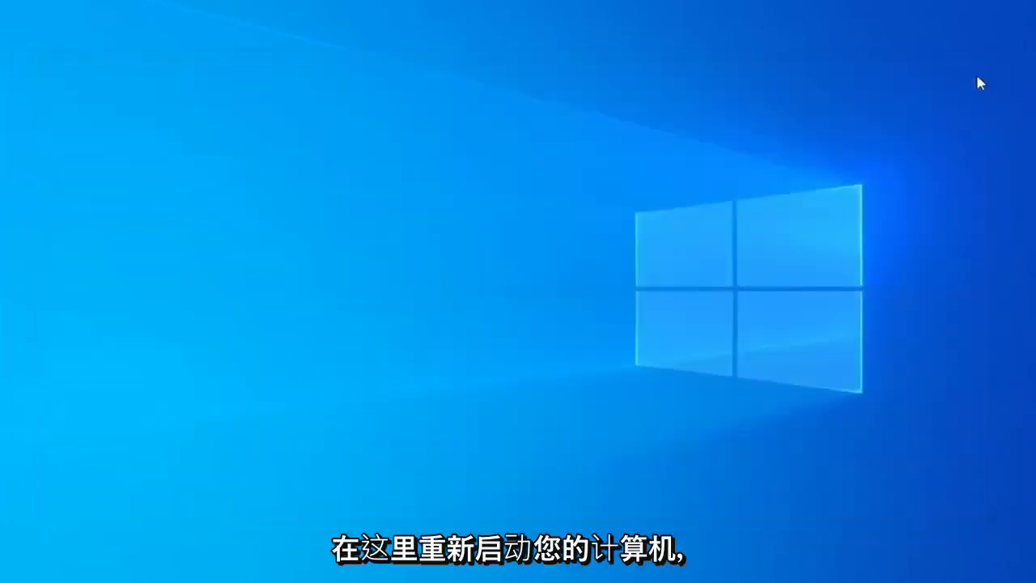